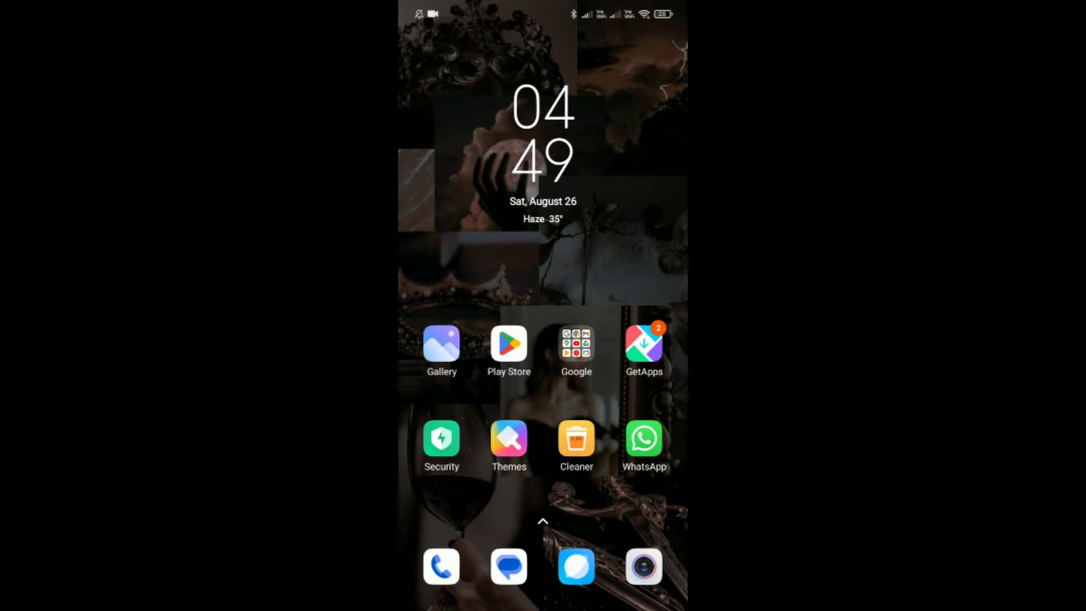
- Swipe to the installed apps page and bring up Facebook's quick options
drag(645, 255, 442, 255)
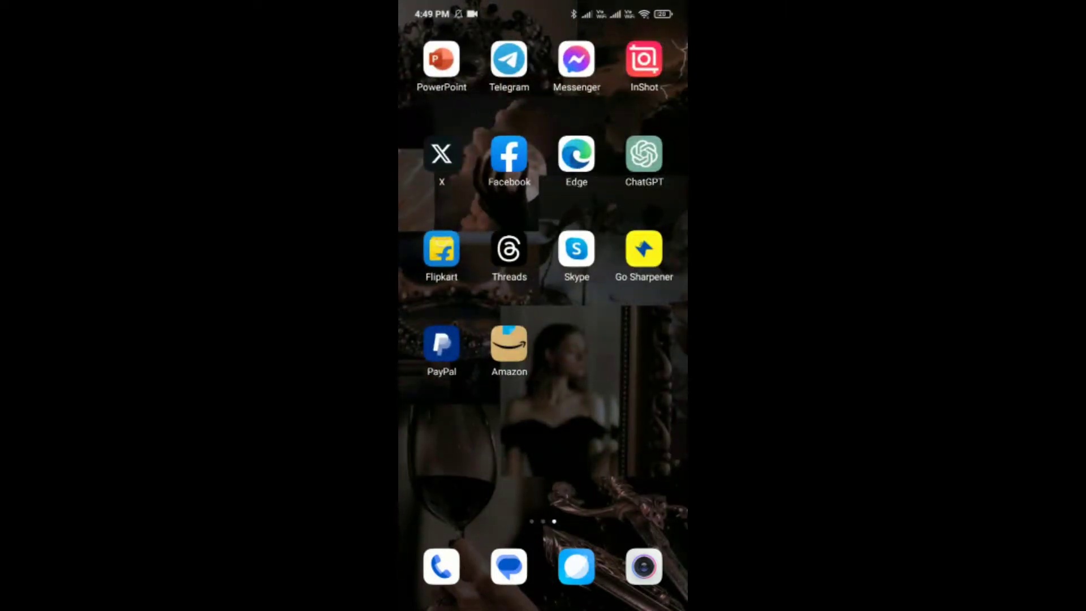
click(509, 154)
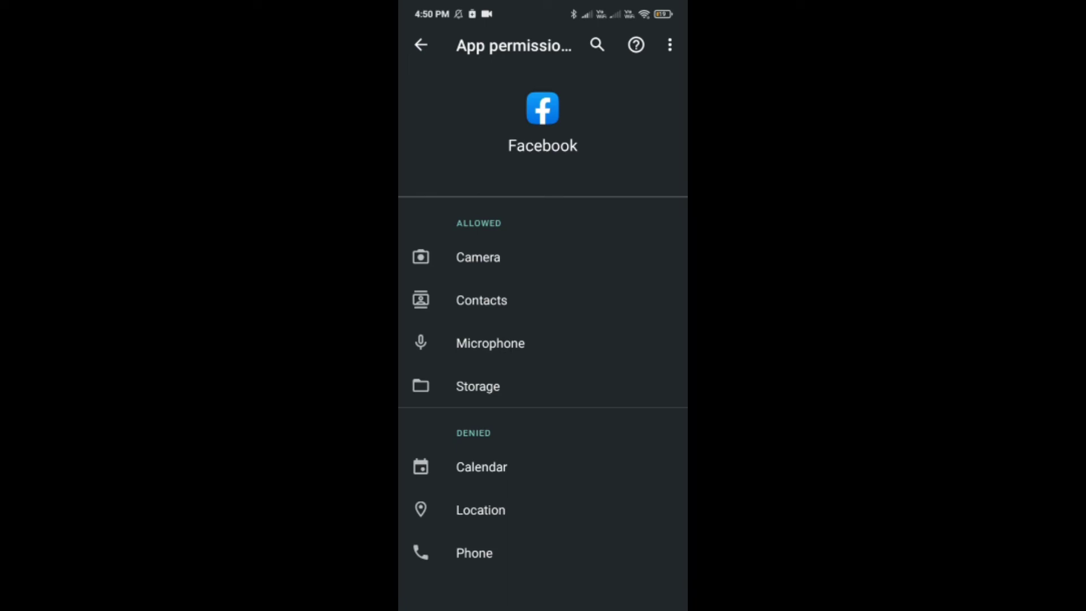
- Switch Facebook's Calendar permission from Deny to Allow and return to its permission list
click(482, 468)
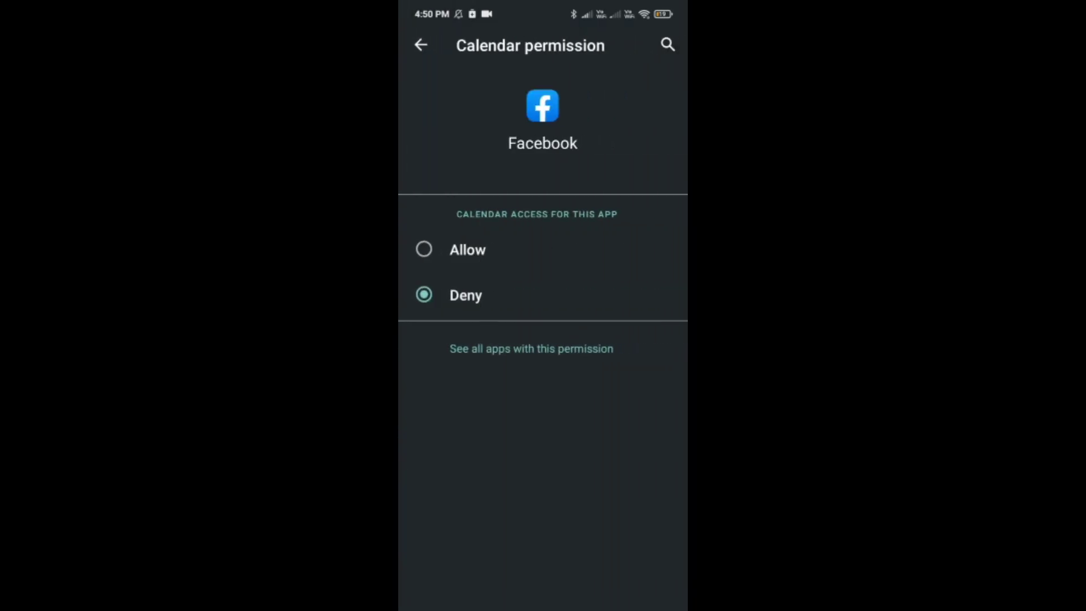
click(468, 250)
drag(686, 314, 645, 314)
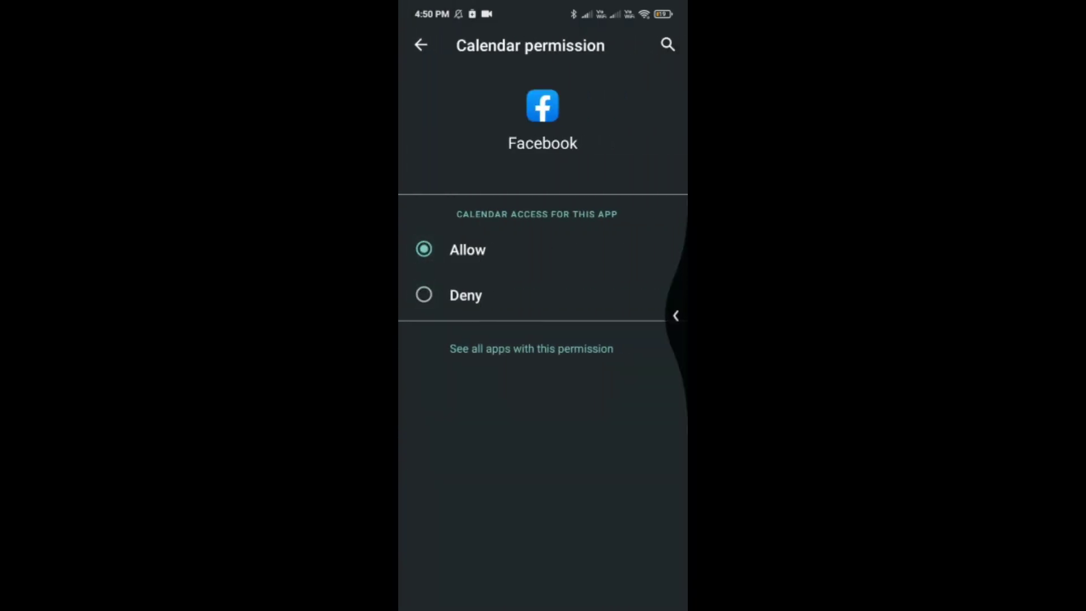